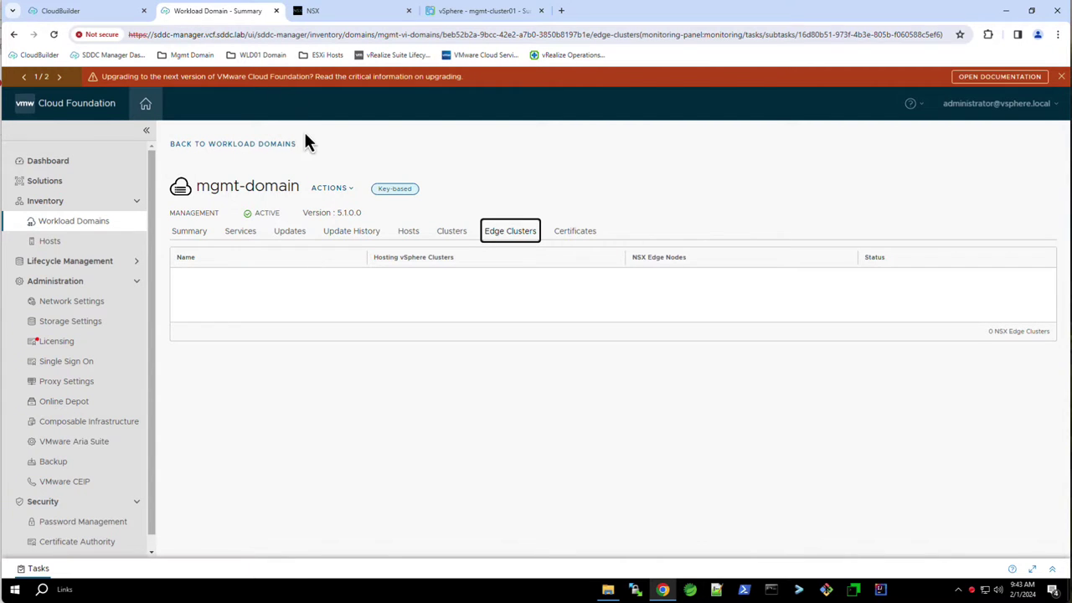
Step: Start the Add Edge Cluster workflow from mgmt-domain's ACTIONS menu
{"action": "left_click", "coordinate": [325, 187]}
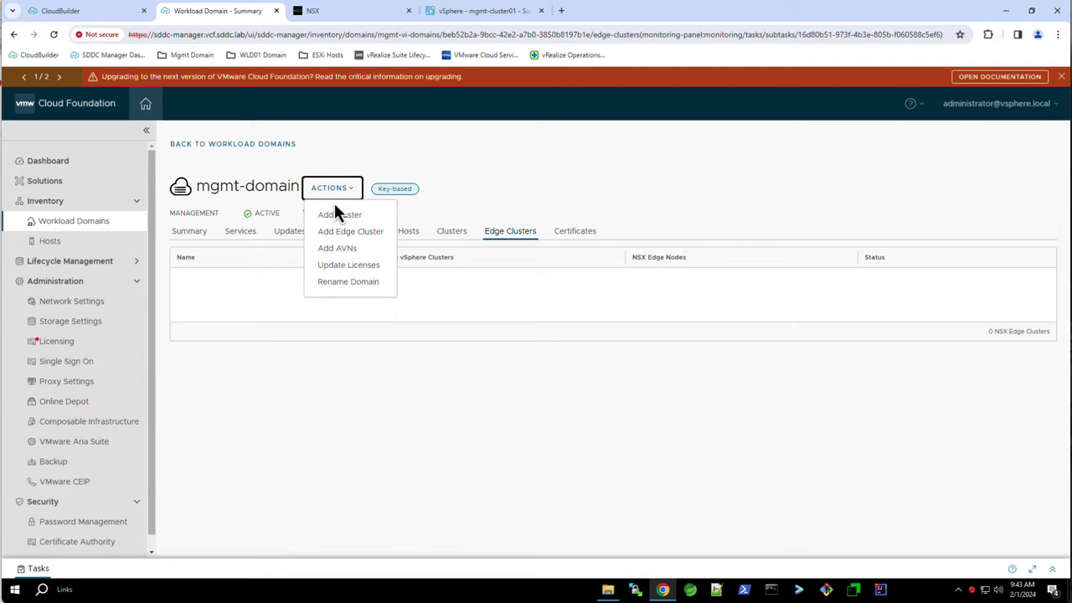
{"action": "left_click", "coordinate": [351, 233]}
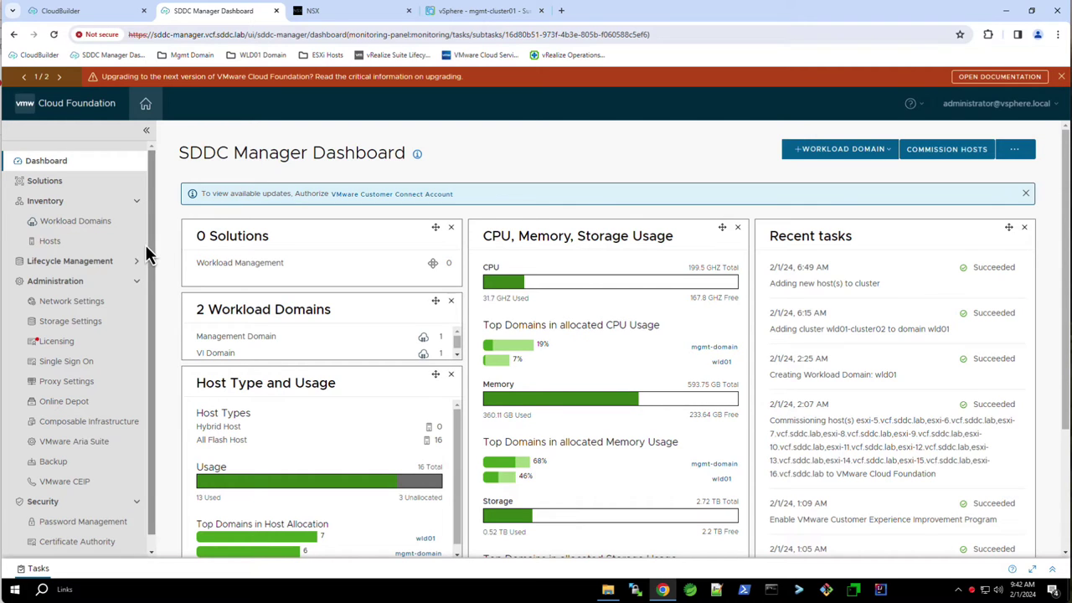
Step: Open mgmt-domain from Workload Domains and view its Edge Clusters tab, which lists 0 clusters
{"action": "left_click", "coordinate": [110, 223]}
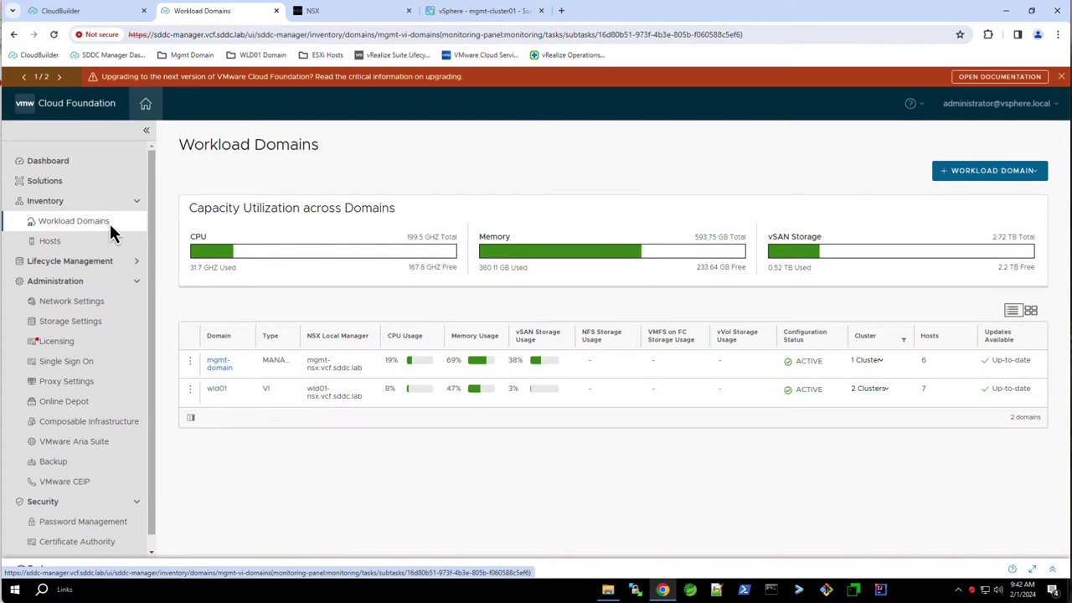
{"action": "left_click", "coordinate": [219, 364]}
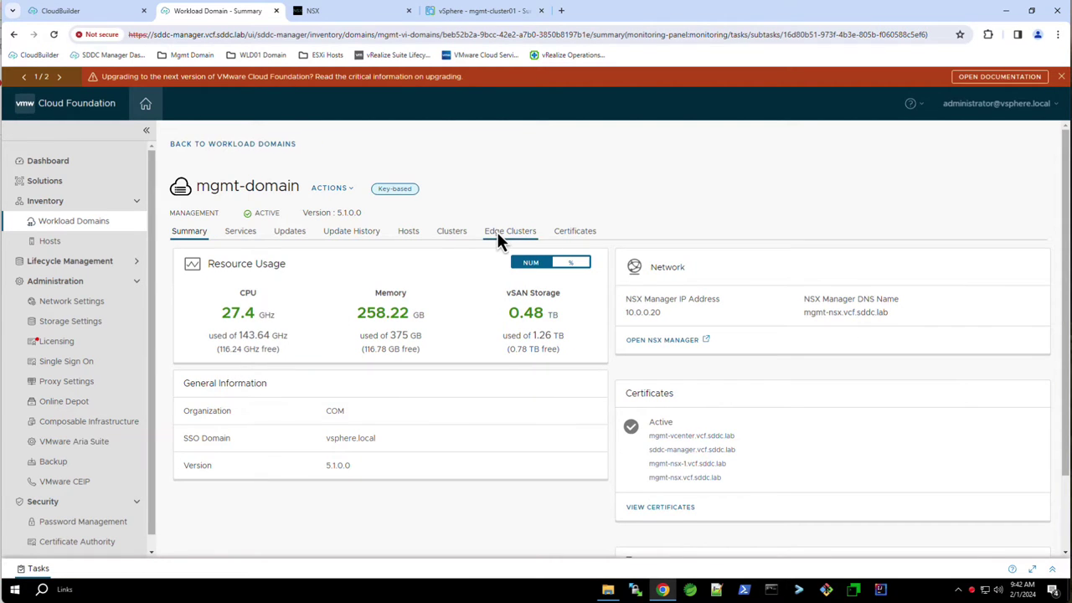
{"action": "left_click", "coordinate": [497, 233]}
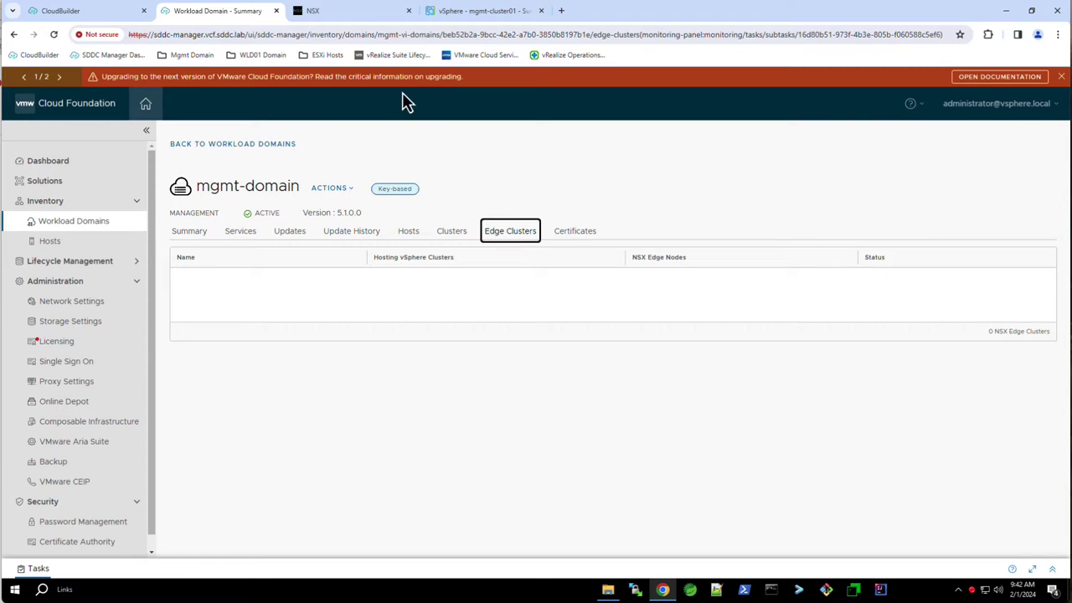
{"action": "left_click", "coordinate": [361, 15]}
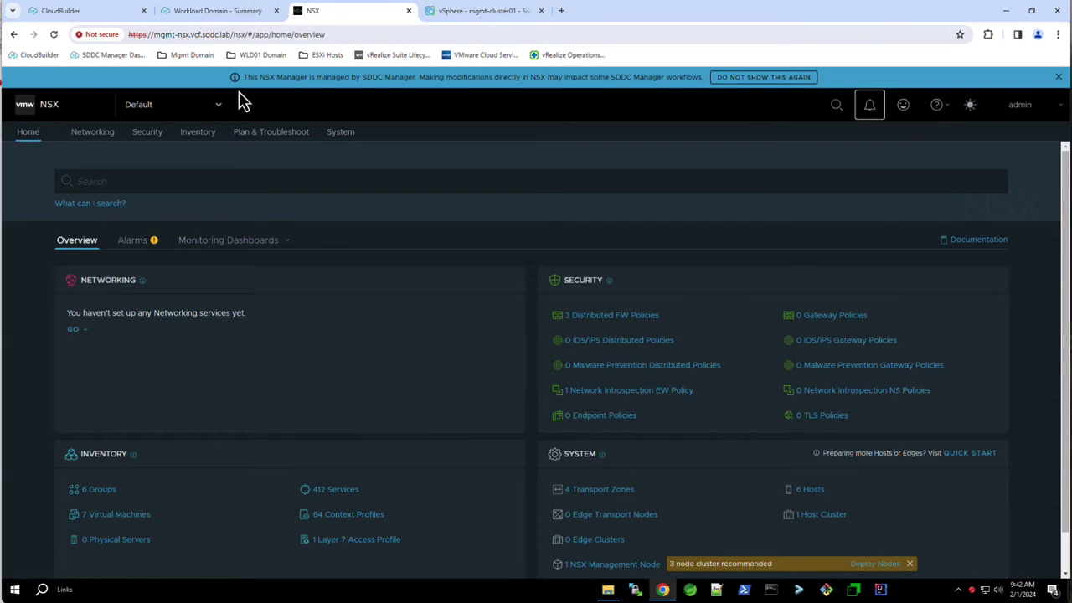
{"action": "left_click", "coordinate": [94, 134]}
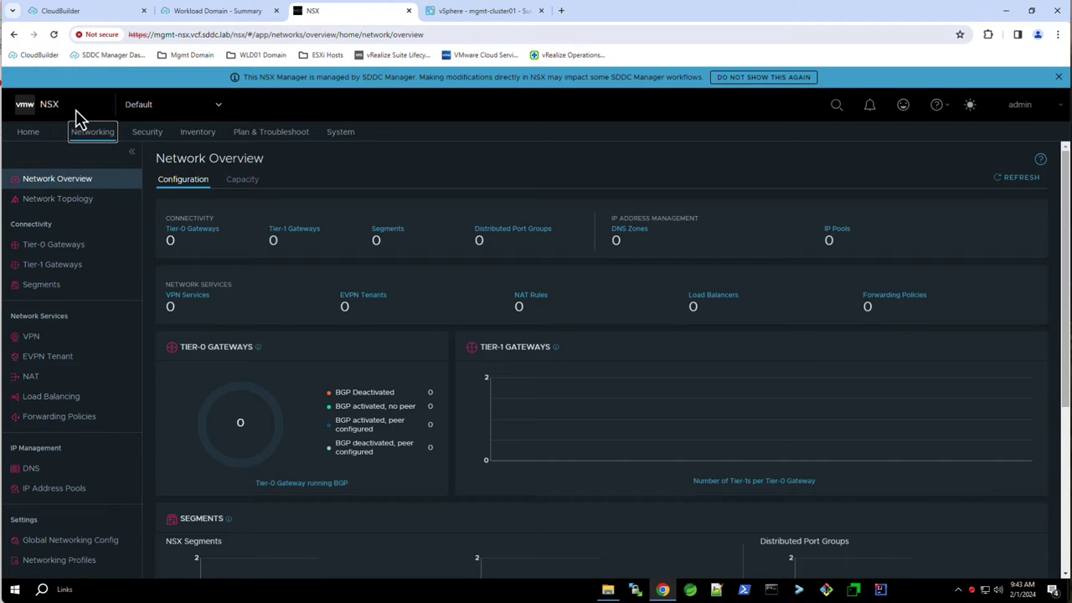
{"action": "left_click", "coordinate": [193, 20]}
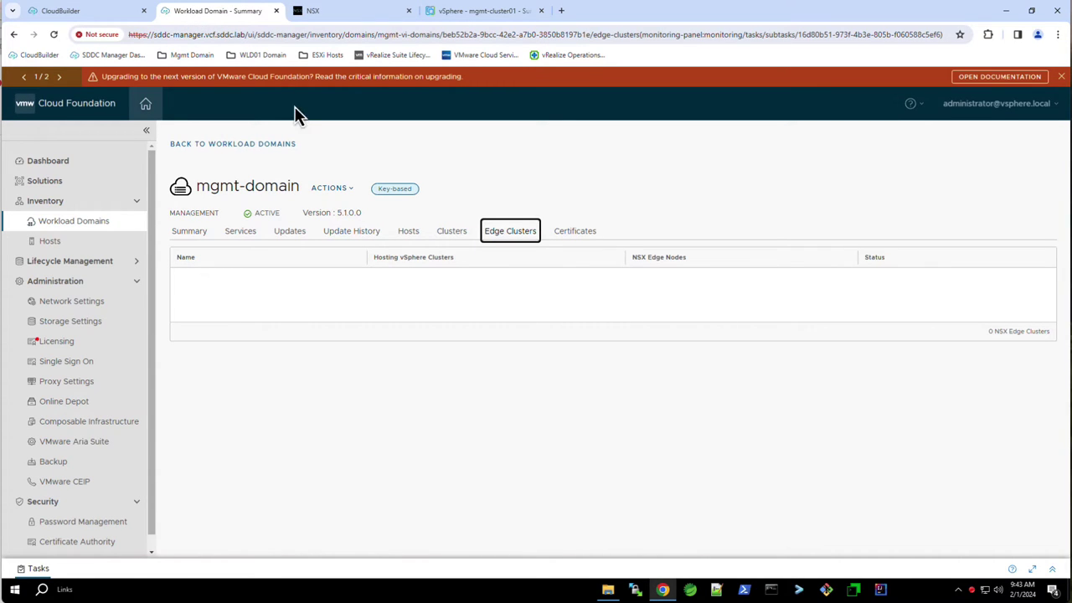
Step: Launch Add Edge Cluster on mgmt-domain, confirm all prerequisites with Select All, and begin the wizard
{"action": "left_click", "coordinate": [321, 189]}
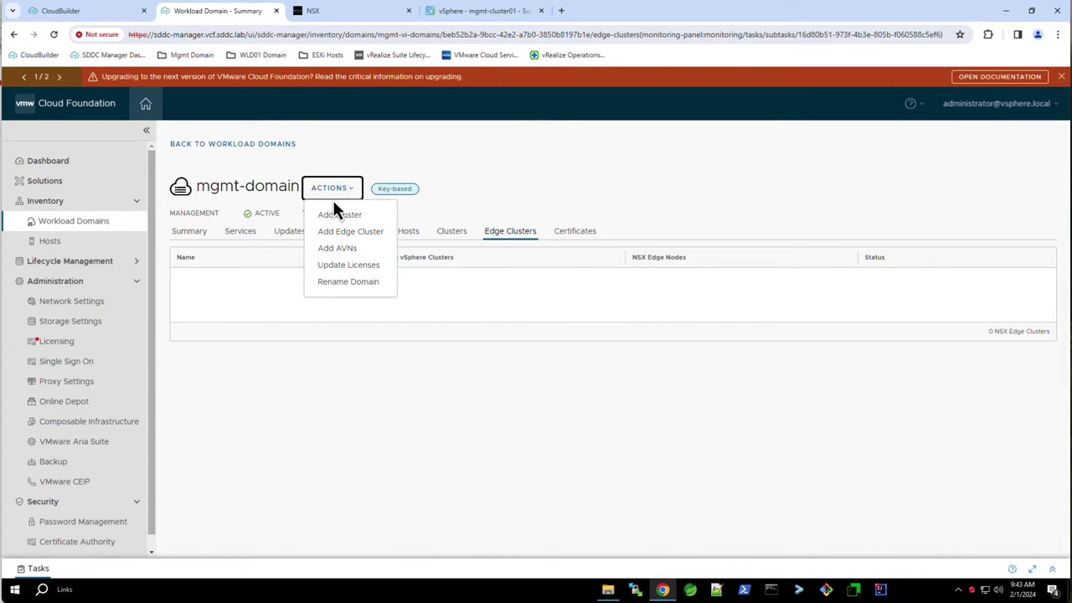
{"action": "left_click", "coordinate": [350, 232]}
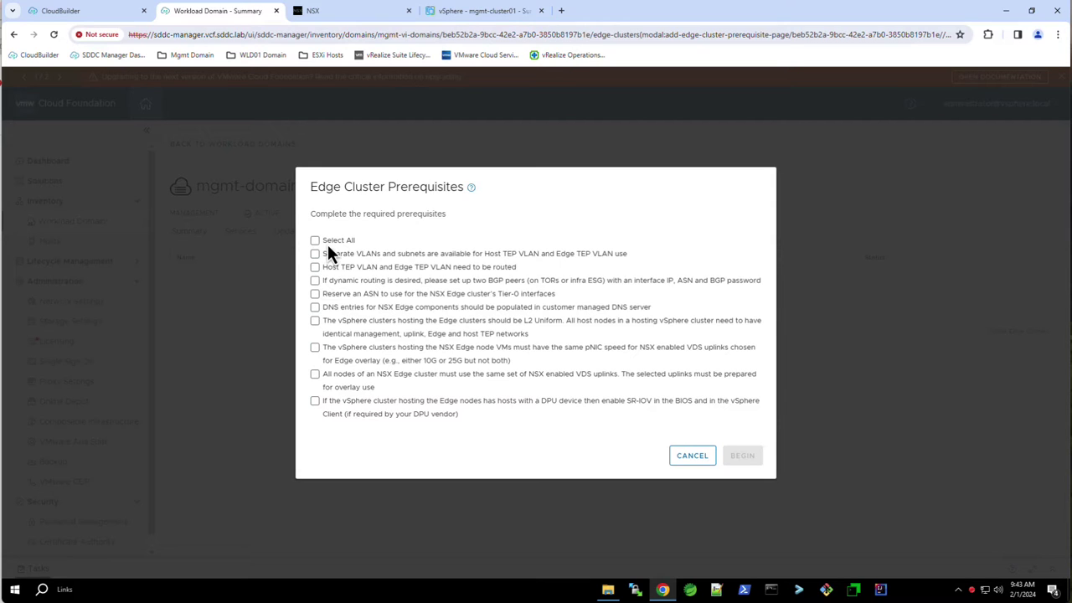
{"action": "left_click", "coordinate": [316, 240]}
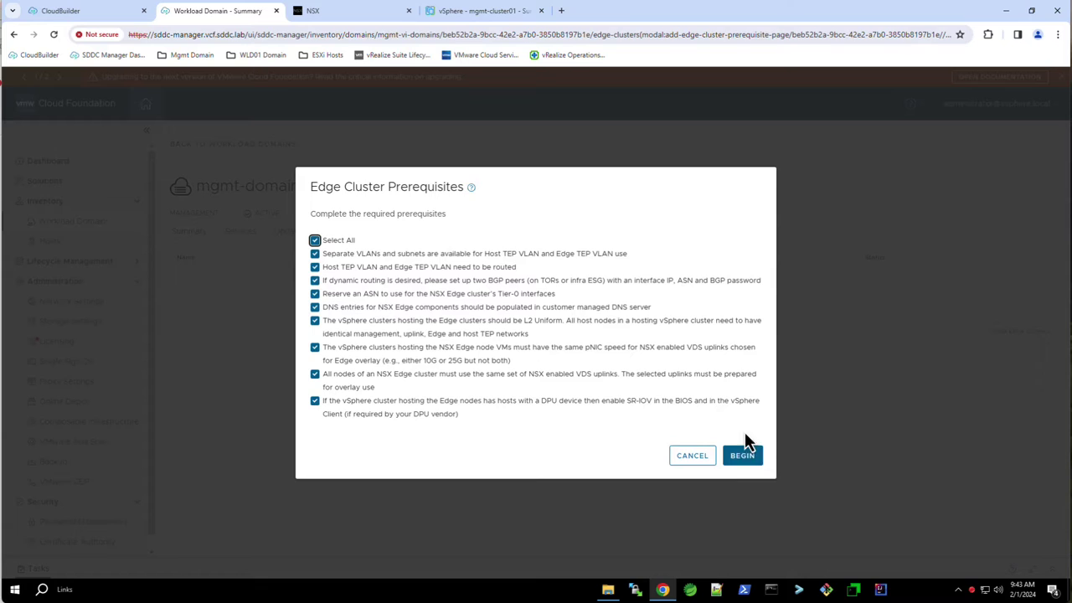
{"action": "left_click", "coordinate": [752, 464]}
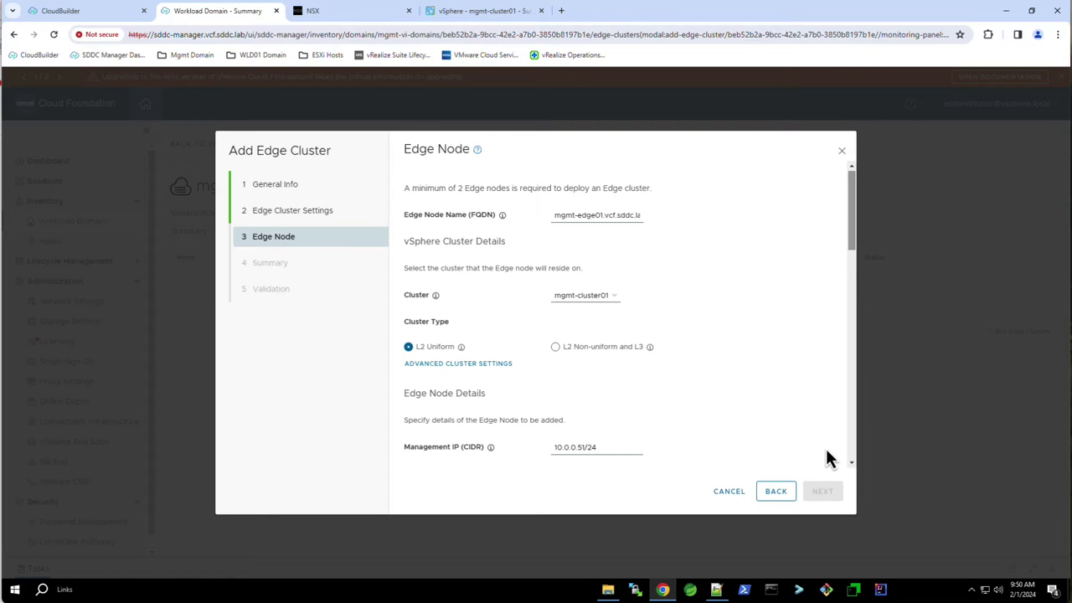
Step: Check the TEP, Tier-0 uplink and BGP fields, then add edge node mgmt-edge01 (10.0.0.51/24)
{"action": "scroll", "coordinate": [851, 455], "scroll_direction": "down", "scroll_amount": 3}
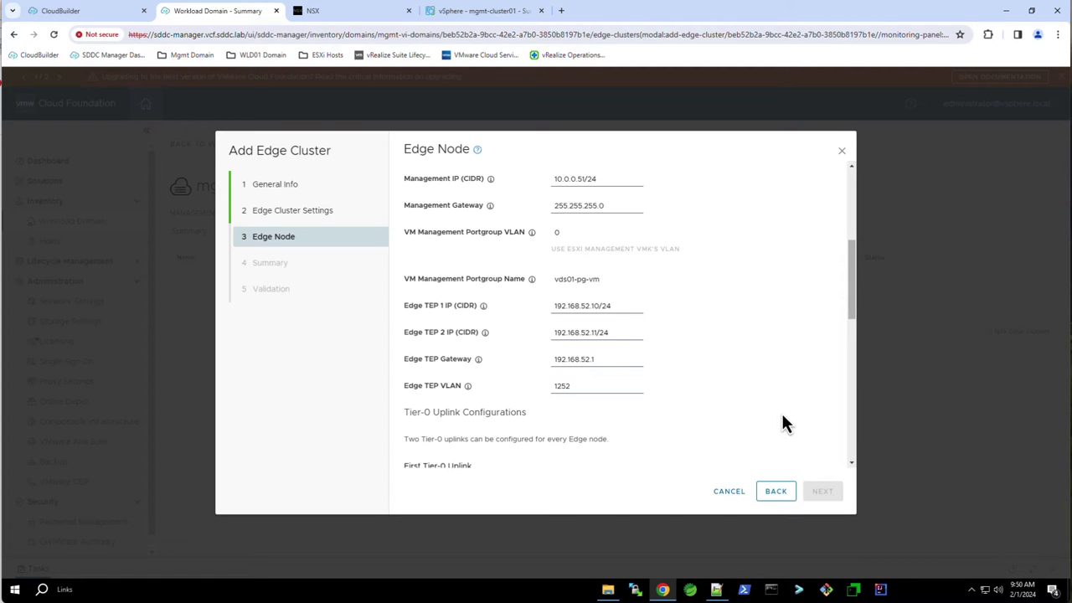
{"action": "left_click", "coordinate": [853, 451]}
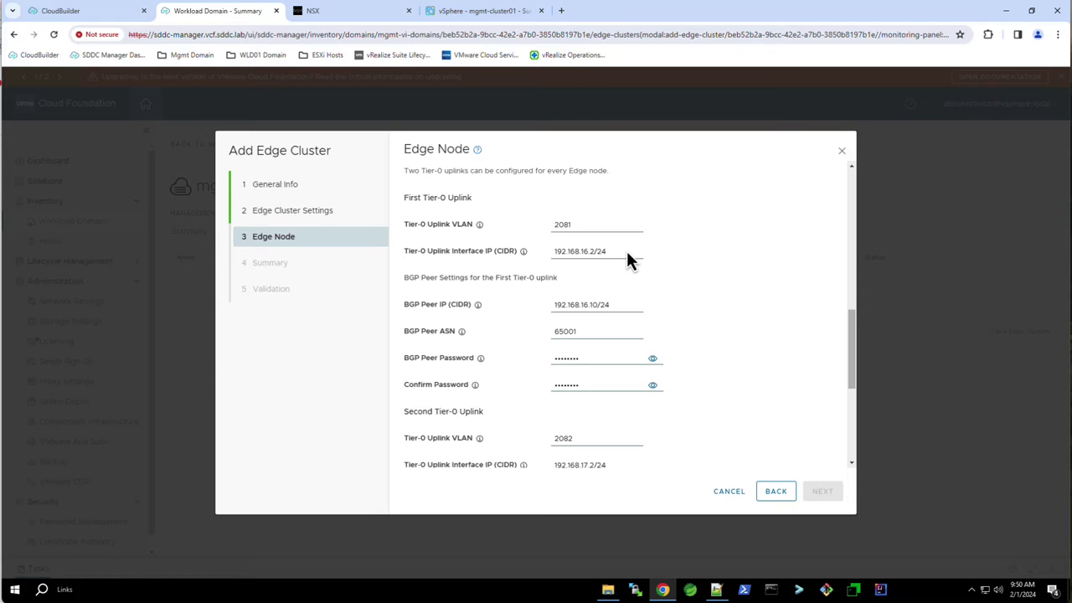
{"action": "left_click", "coordinate": [852, 432]}
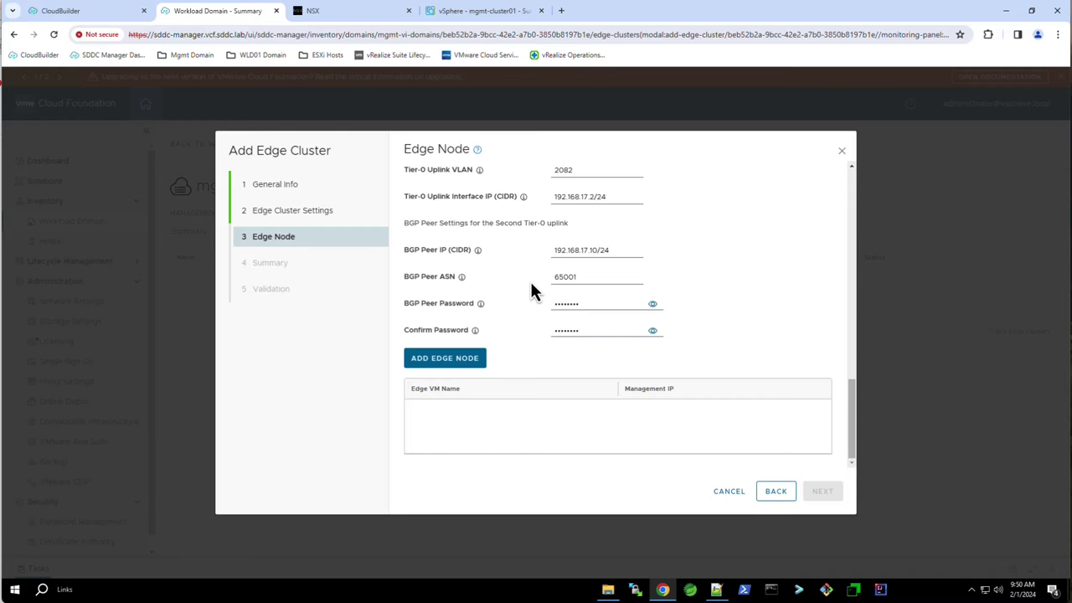
{"action": "left_click", "coordinate": [485, 358]}
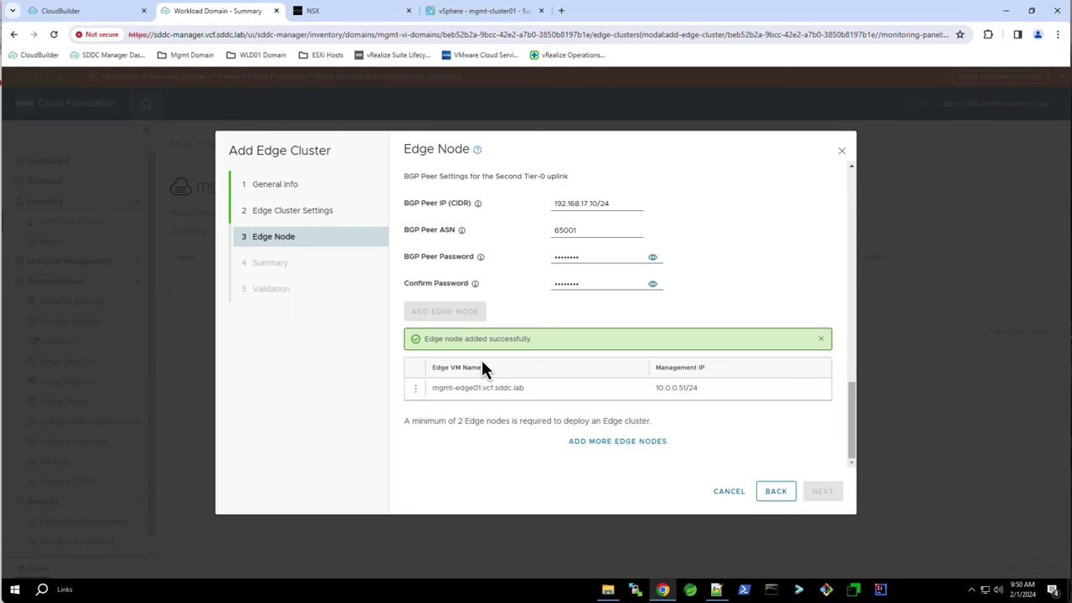
Step: Add second edge node mgmt-edge02.vcf.sddc.lab at 10.0.0.52/24, meeting the two-node minimum
{"action": "left_click", "coordinate": [593, 442]}
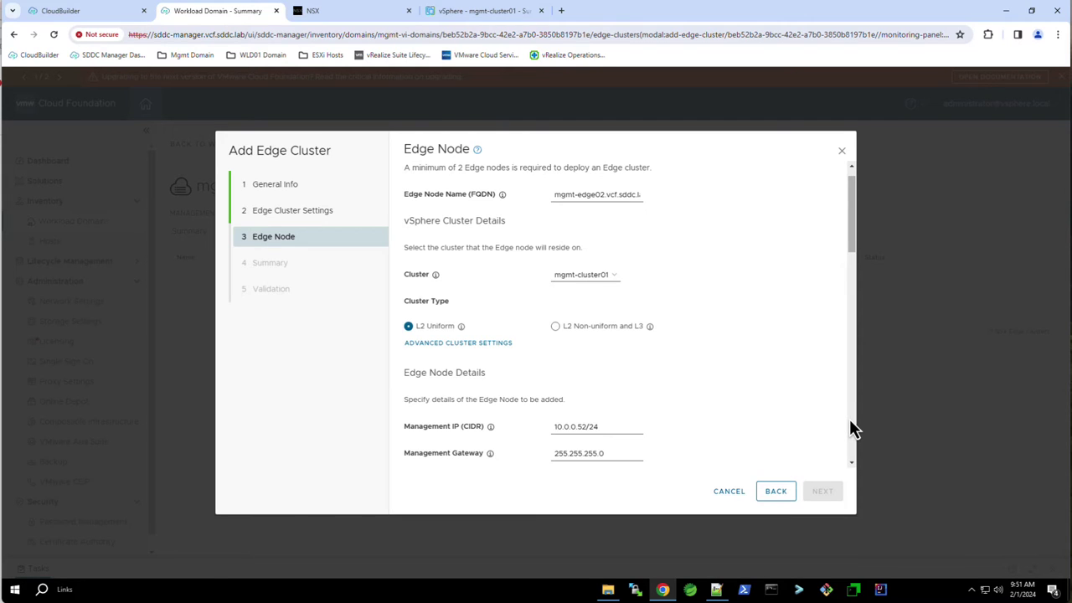
{"action": "scroll", "coordinate": [850, 425], "scroll_direction": "down", "scroll_amount": 3}
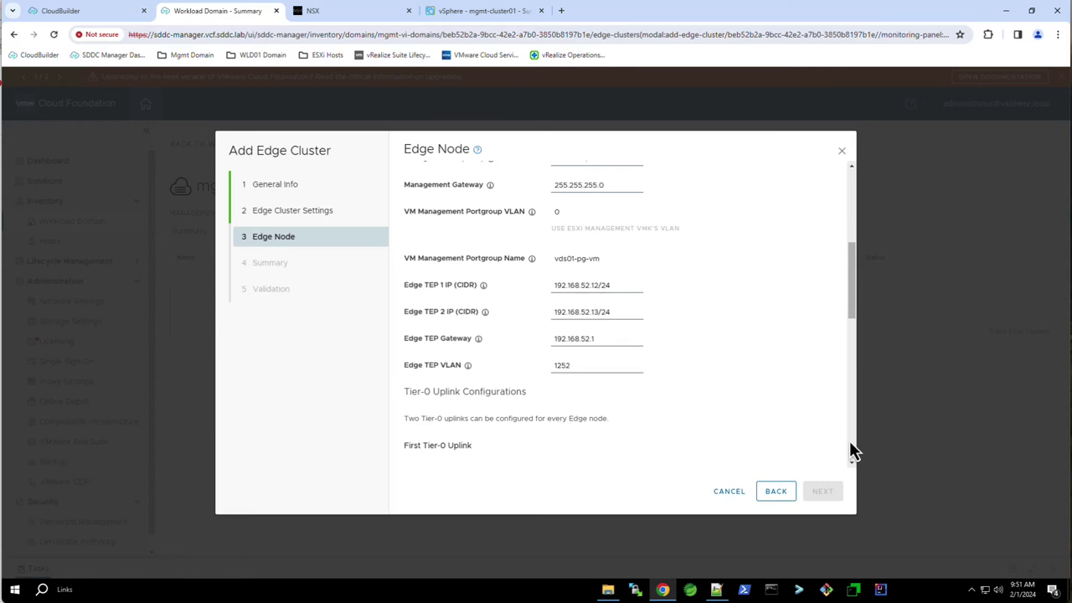
{"action": "scroll", "coordinate": [853, 451], "scroll_direction": "down", "scroll_amount": 3}
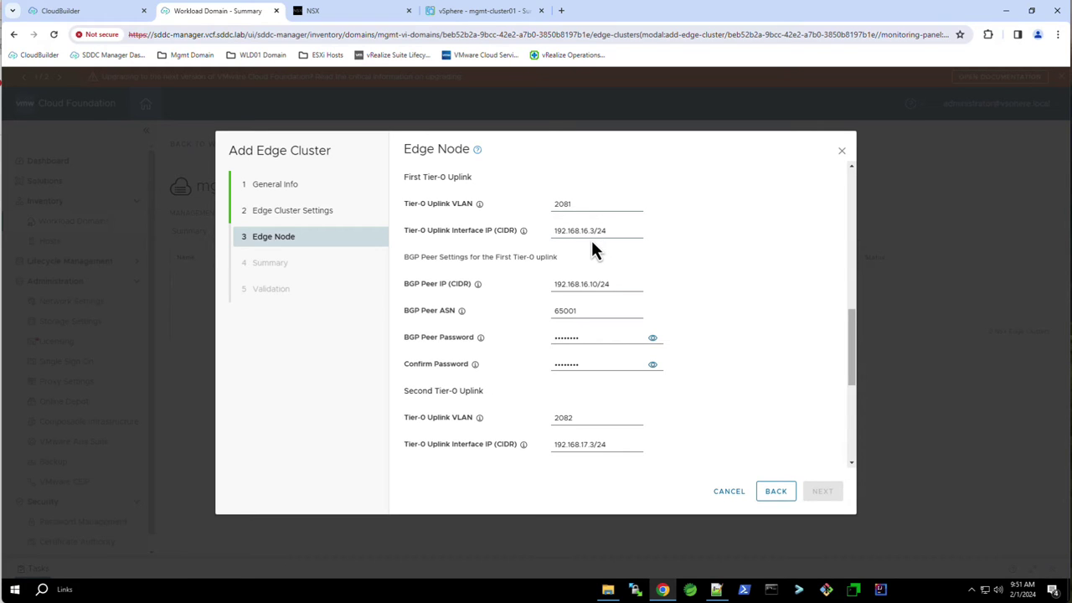
{"action": "scroll", "coordinate": [850, 417], "scroll_direction": "down", "scroll_amount": 3}
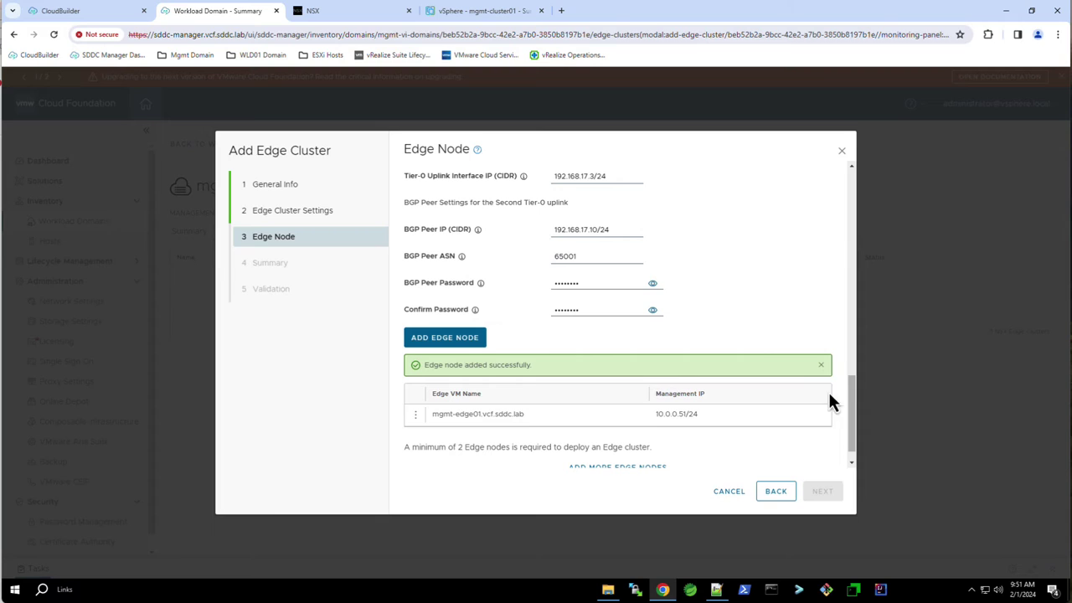
{"action": "left_click", "coordinate": [470, 343]}
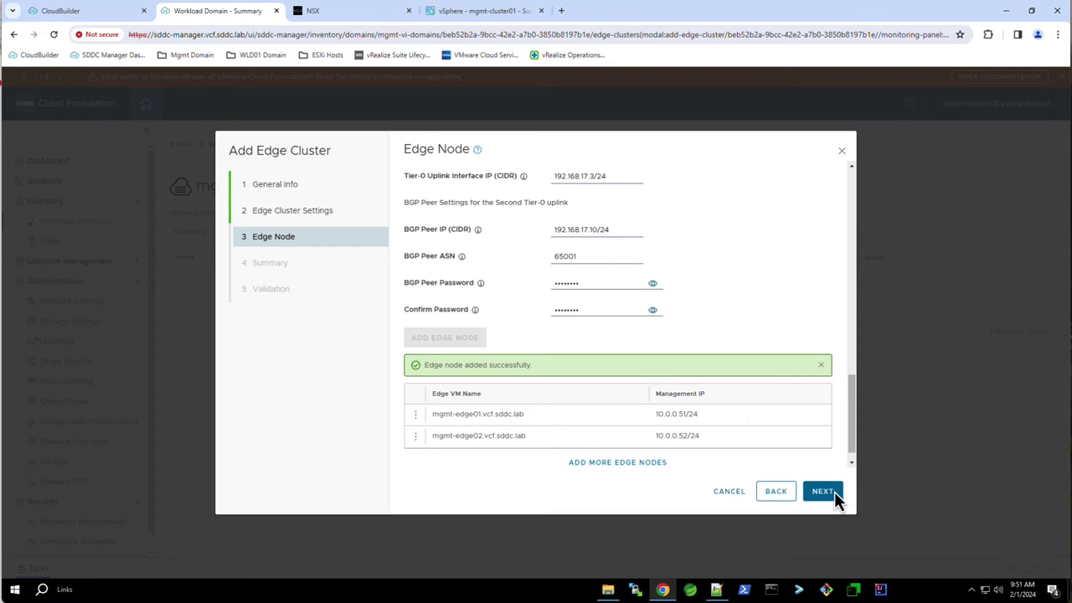
Step: Review the edge cluster summary, pass validation, and submit the specification for deployment
{"action": "left_click", "coordinate": [834, 491]}
{"action": "scroll", "coordinate": [835, 436], "scroll_direction": "down", "scroll_amount": 3}
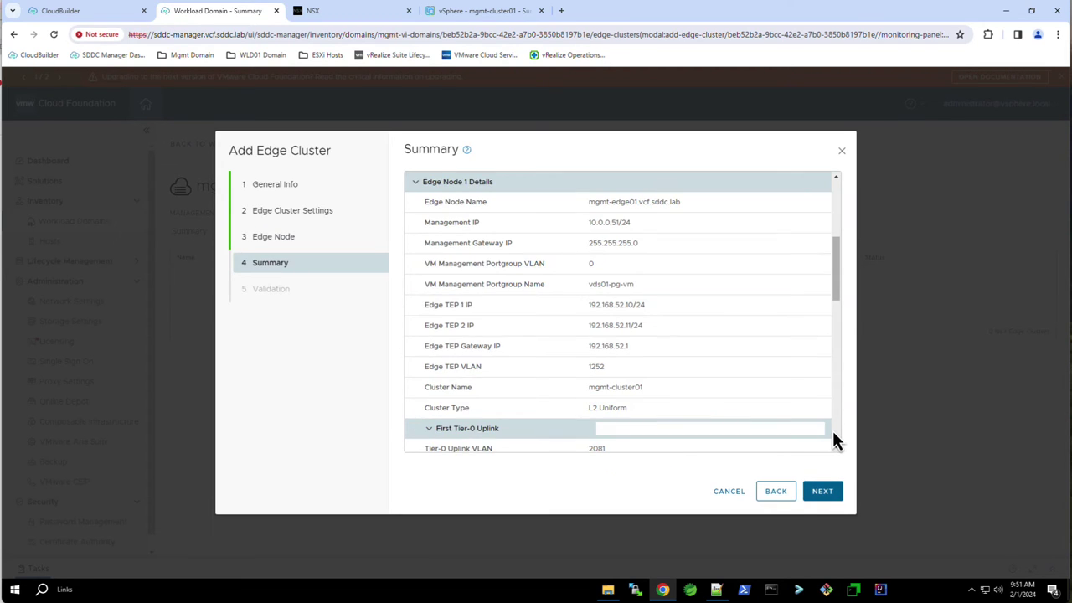
{"action": "scroll", "coordinate": [834, 436], "scroll_direction": "down", "scroll_amount": 3}
{"action": "scroll", "coordinate": [834, 435], "scroll_direction": "up", "scroll_amount": 2}
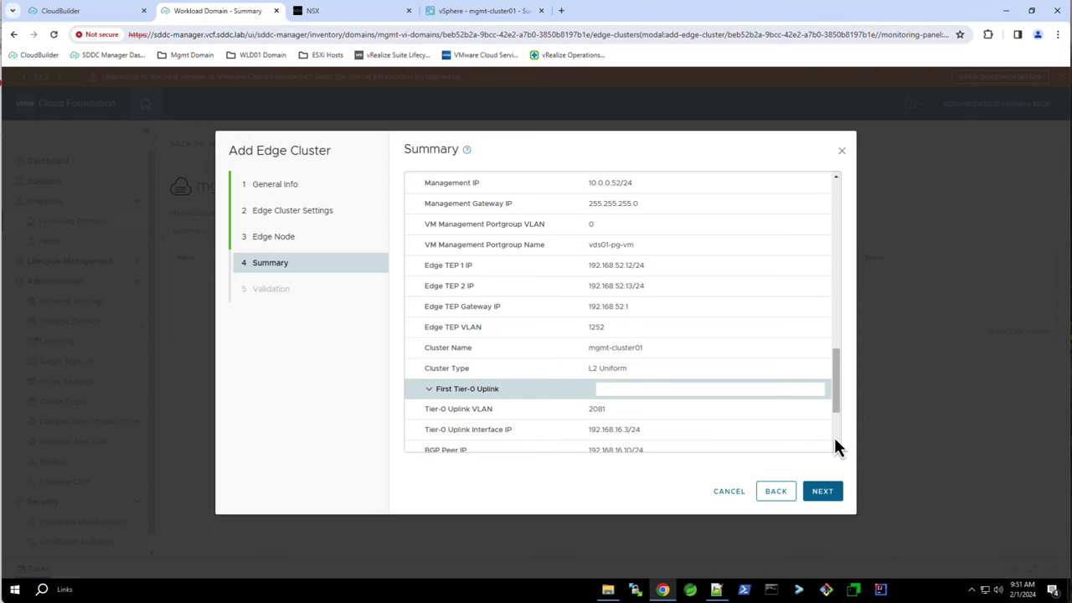
{"action": "scroll", "coordinate": [834, 437], "scroll_direction": "down", "scroll_amount": 3}
{"action": "left_click", "coordinate": [839, 491]}
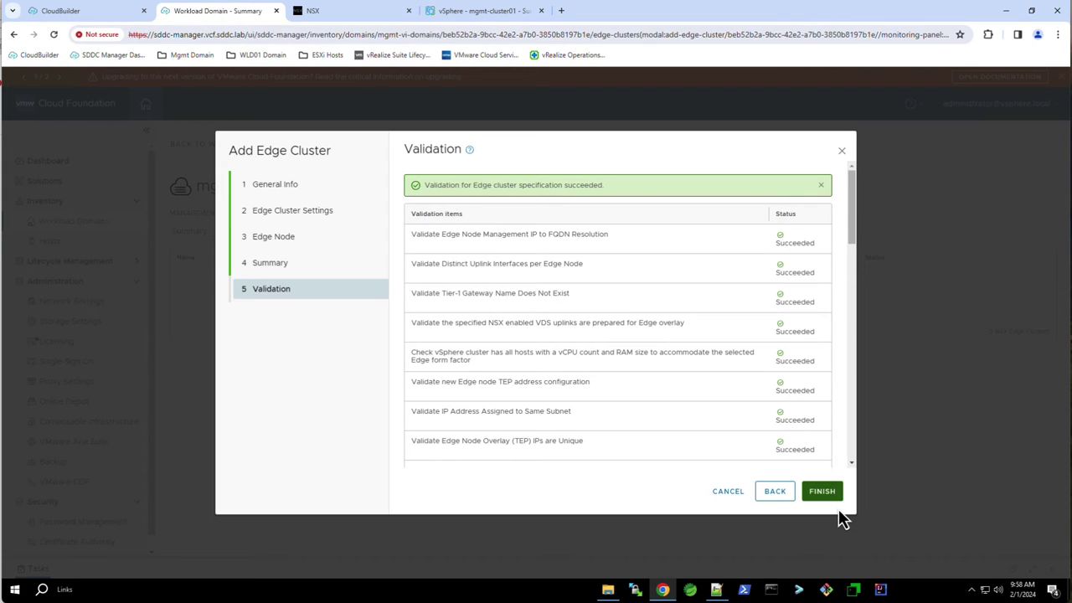
{"action": "left_click", "coordinate": [831, 496]}
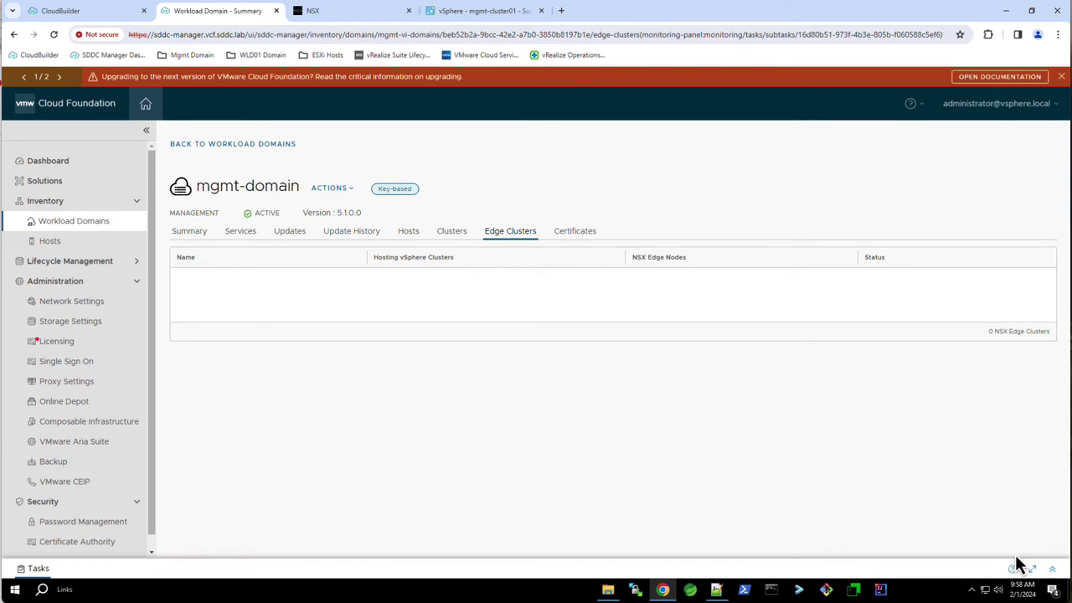
Step: Watch the tasks panel until mgmt-edge-cluster shows ACTIVE and its task Successful
{"action": "left_click", "coordinate": [1053, 570]}
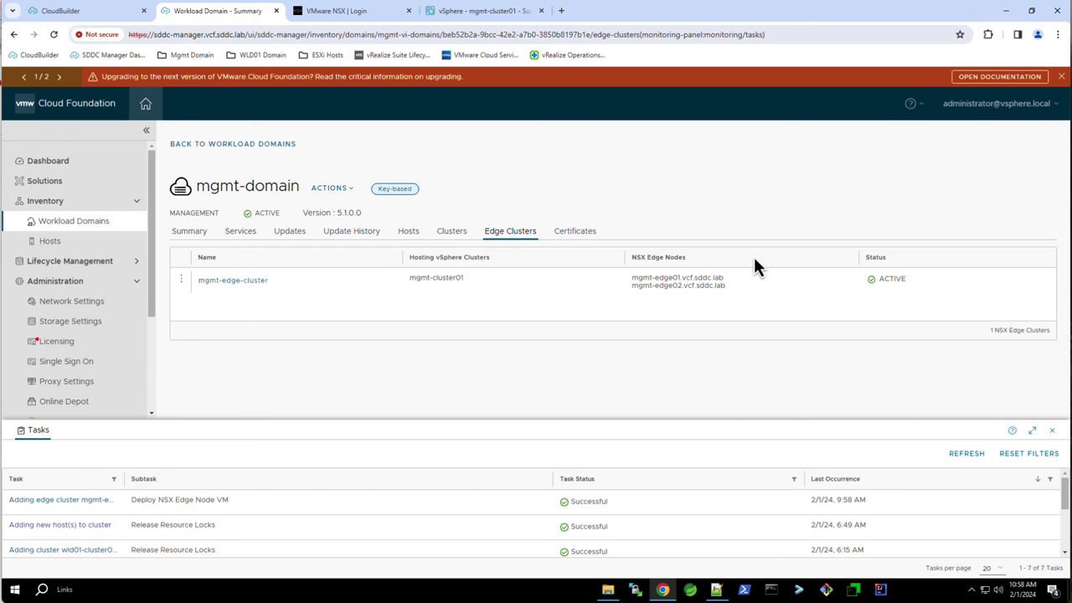
Step: Confirm mgmt-edge01 and mgmt-edge02 VMs in vSphere's VCF-edge resource pool, then view NSX's Network Overview
{"action": "left_click", "coordinate": [508, 21]}
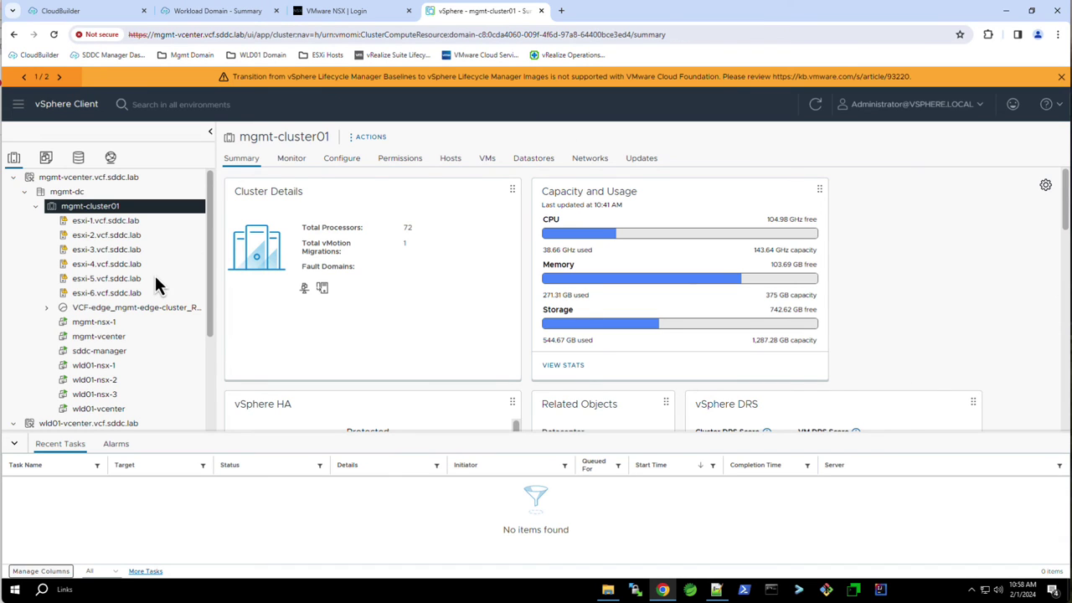
{"action": "left_click", "coordinate": [47, 308]}
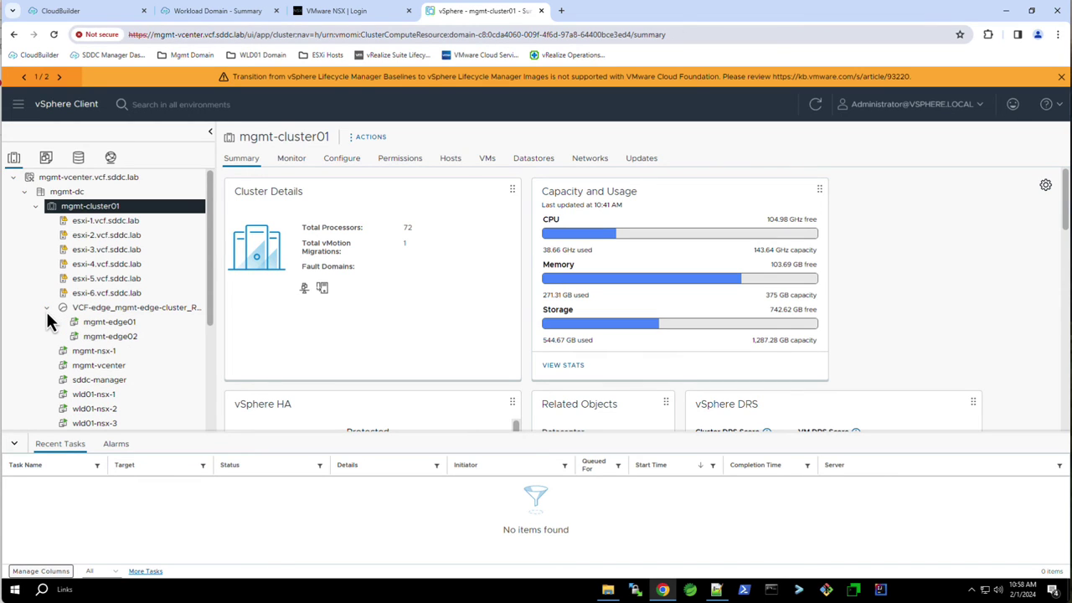
{"action": "left_click", "coordinate": [368, 16]}
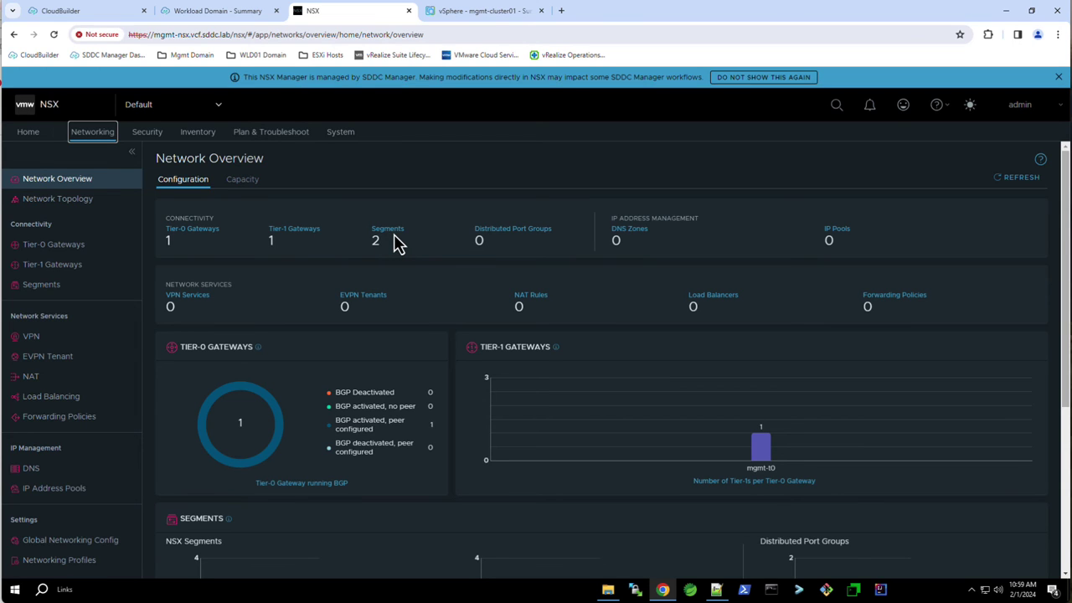
Step: Verify mgmt-t0's BGP neighbors 192.168.16.10 and 192.168.17.10 show Success in NSX Manager
{"action": "left_click", "coordinate": [88, 209]}
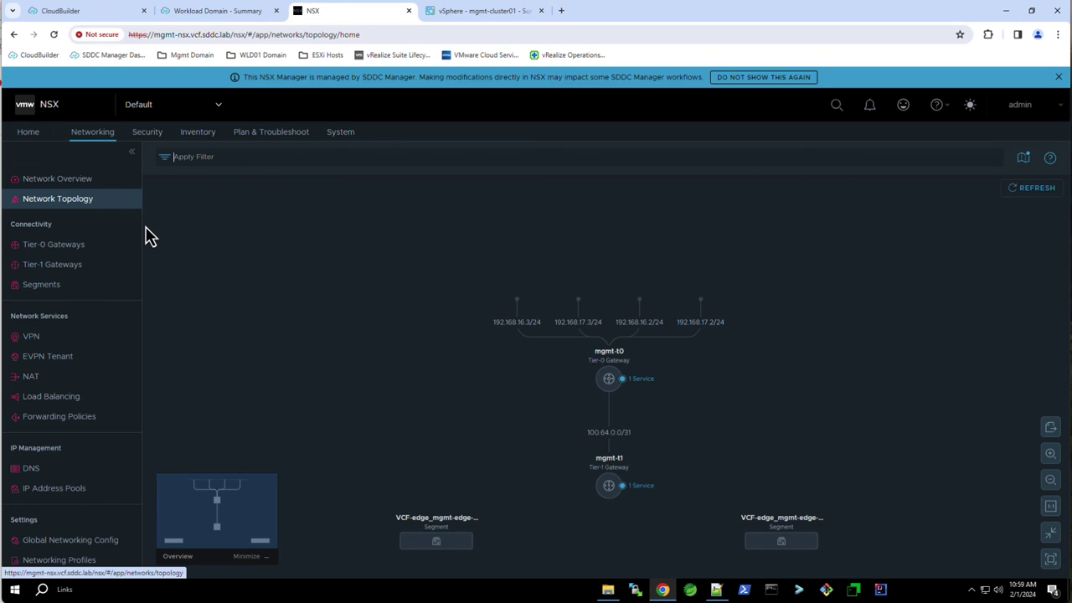
{"action": "left_click", "coordinate": [85, 249]}
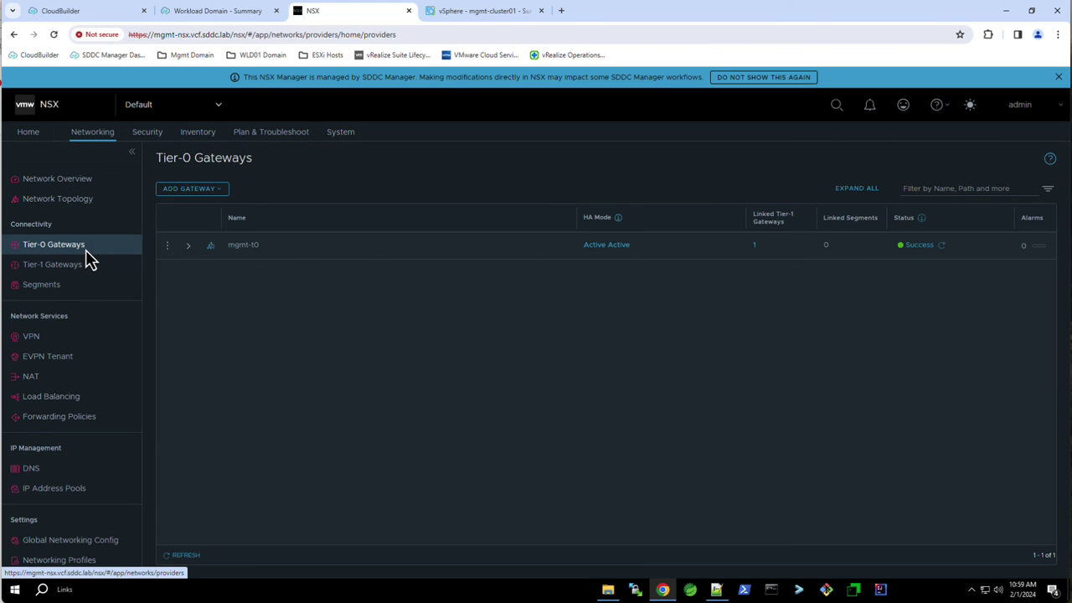
{"action": "left_click", "coordinate": [191, 249]}
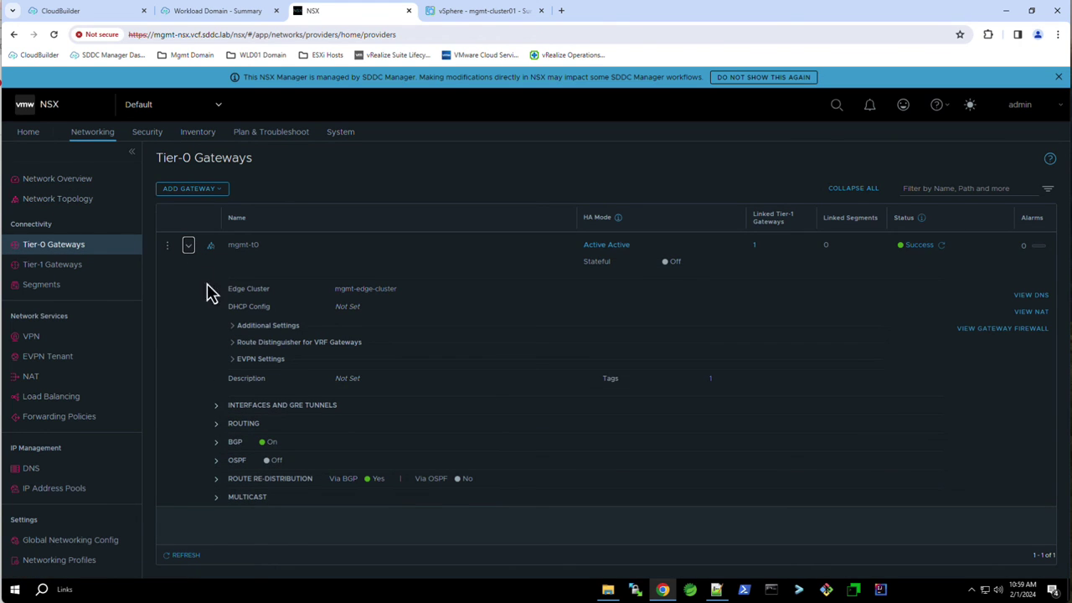
{"action": "left_click", "coordinate": [217, 442]}
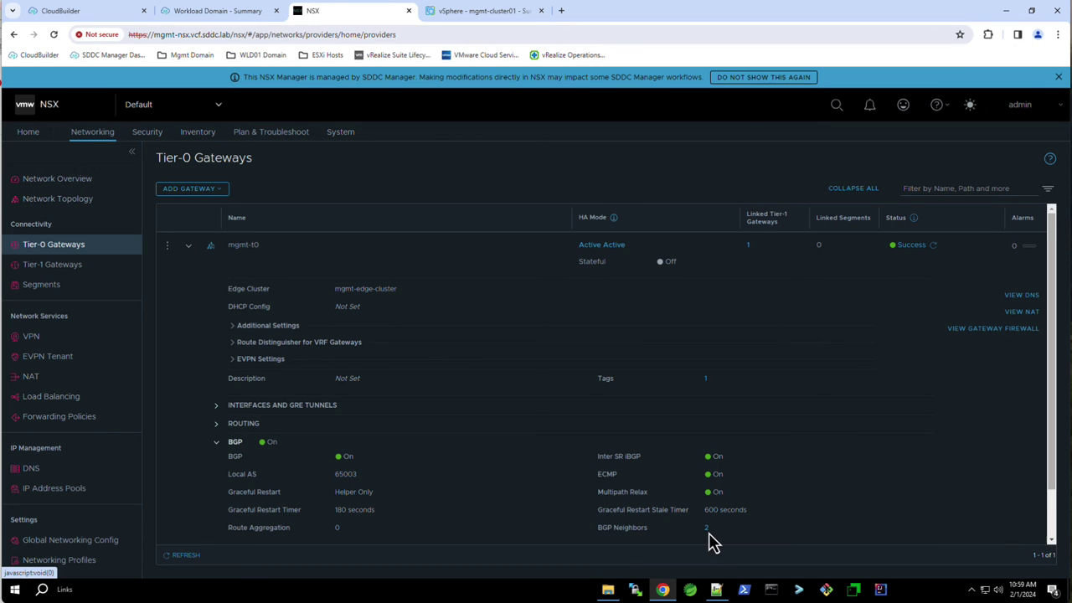
{"action": "left_click", "coordinate": [702, 529]}
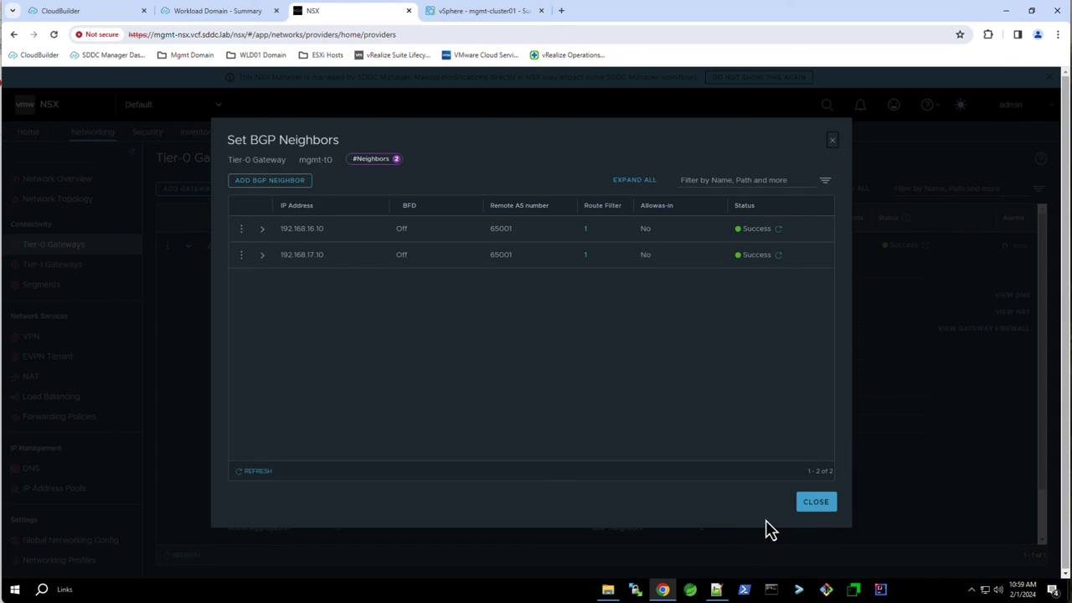
{"action": "left_click", "coordinate": [816, 503]}
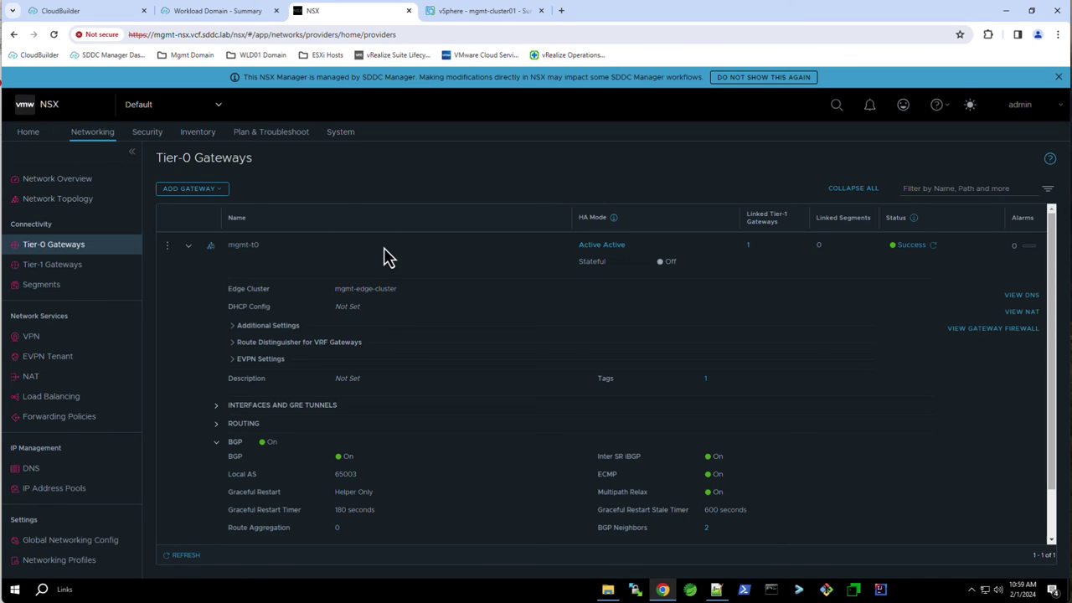
{"action": "left_click", "coordinate": [213, 13]}
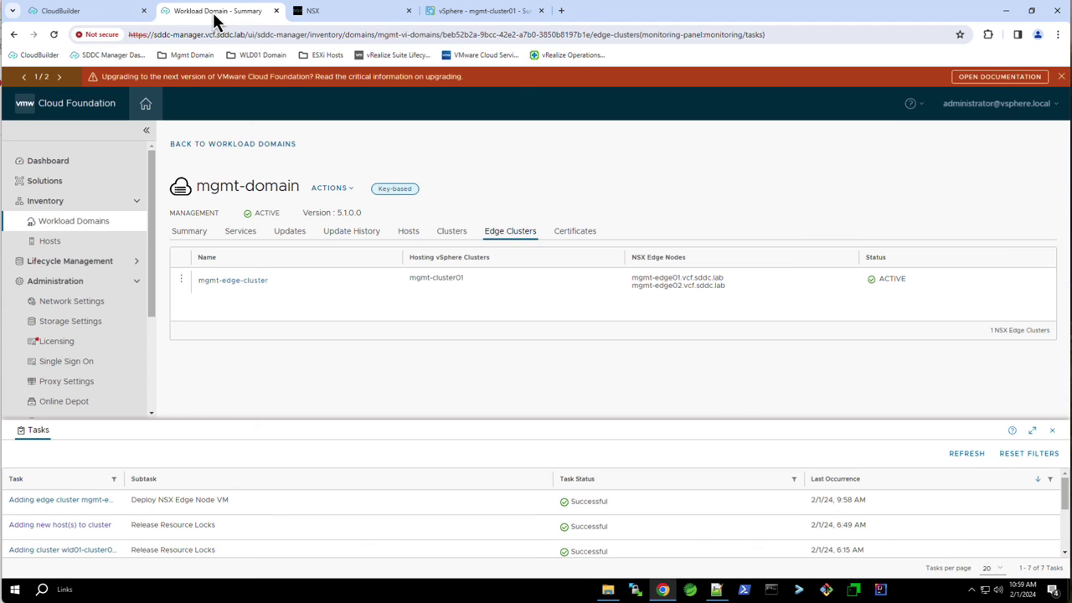